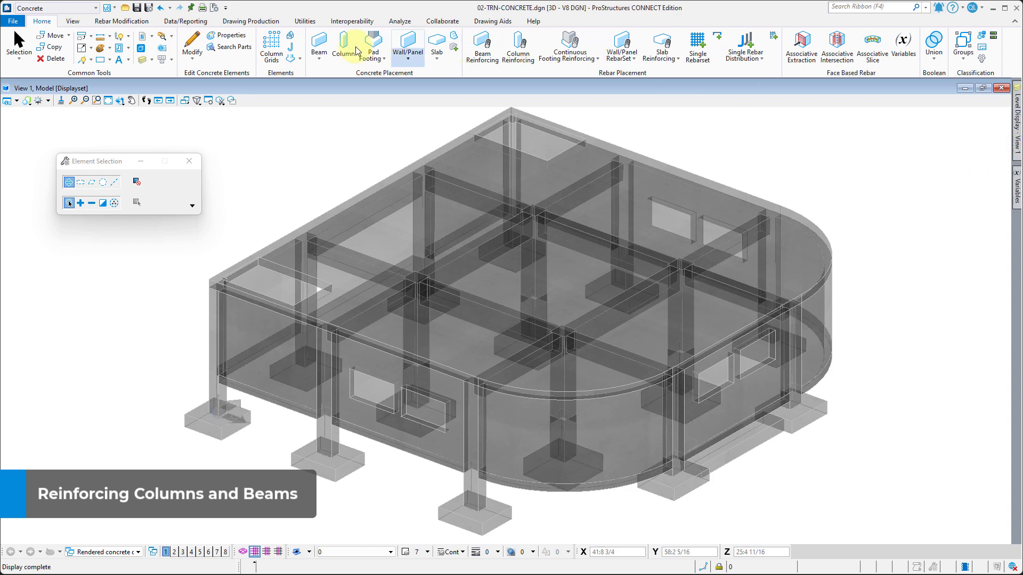
# Step: Turn off the PC_PADFOOTING, PC_CONCRETE, PC_SLAB, PC_STRIPFOOTING and PC_WALL levels so only columns and beams stay displayed
pyautogui.click(143, 60)
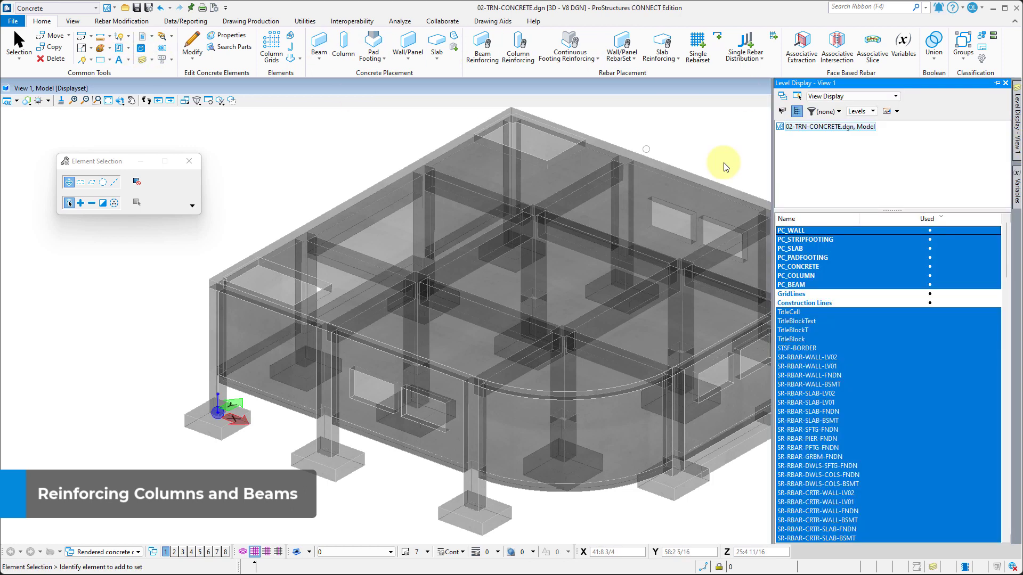
pyautogui.click(812, 258)
pyautogui.click(809, 268)
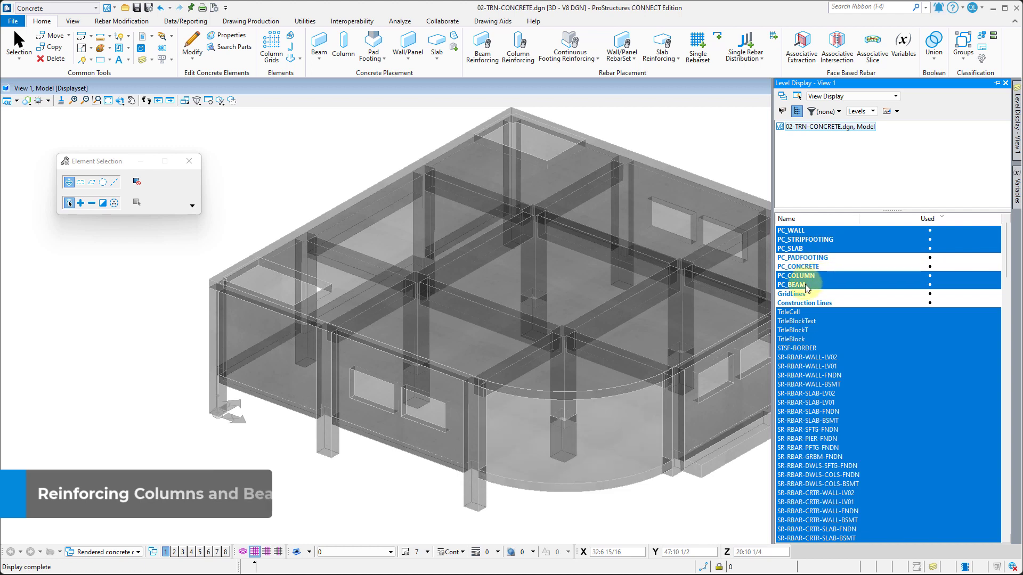
pyautogui.click(801, 249)
pyautogui.click(800, 240)
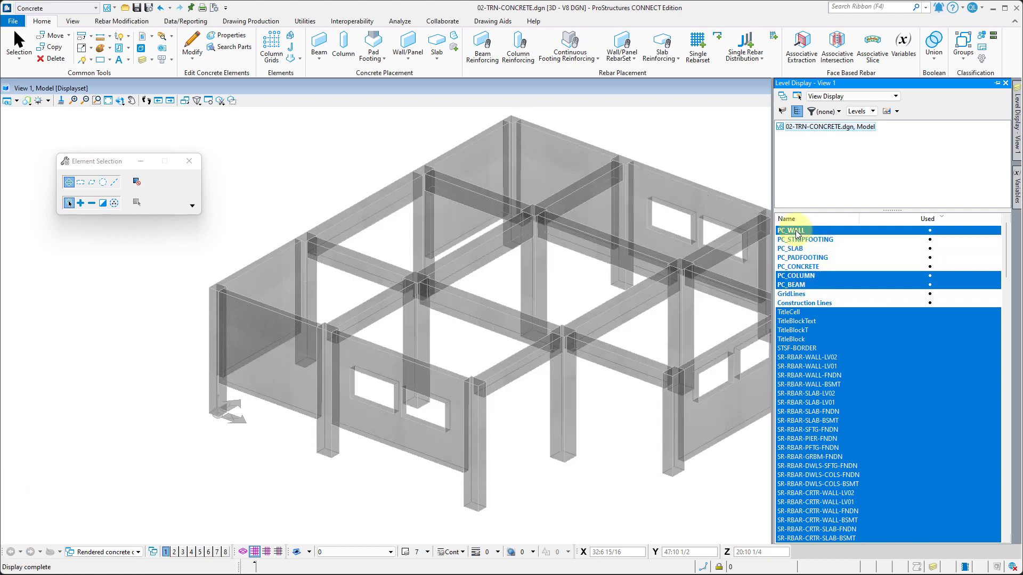
pyautogui.click(795, 233)
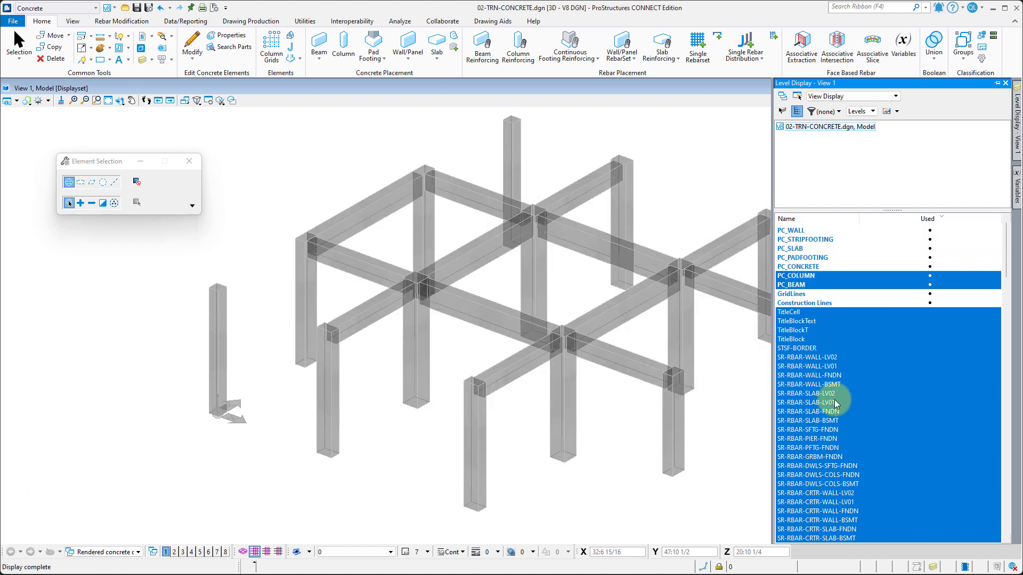
pyautogui.hotkey('ctrl', 'e')
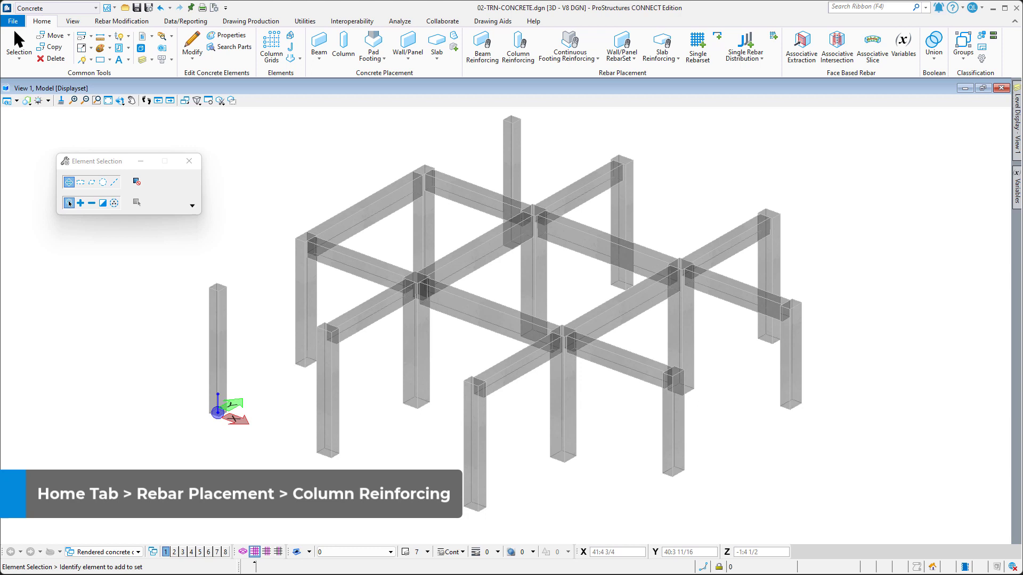
# Step: Start Column Reinforcing and examine its section dimensions, vertical bars, lap options, tie zones, display mode and assignment settings
pyautogui.click(516, 44)
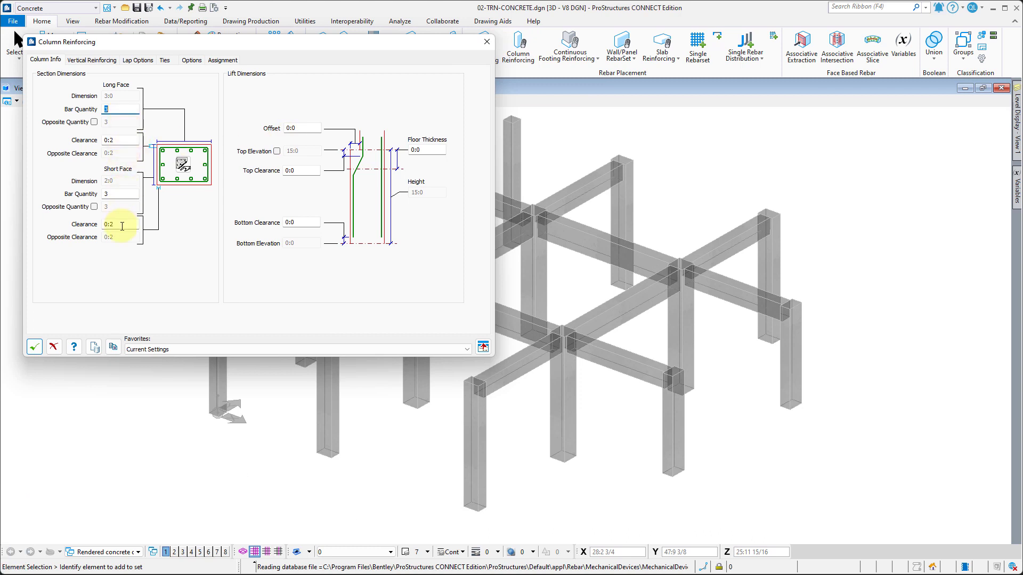
pyautogui.click(97, 63)
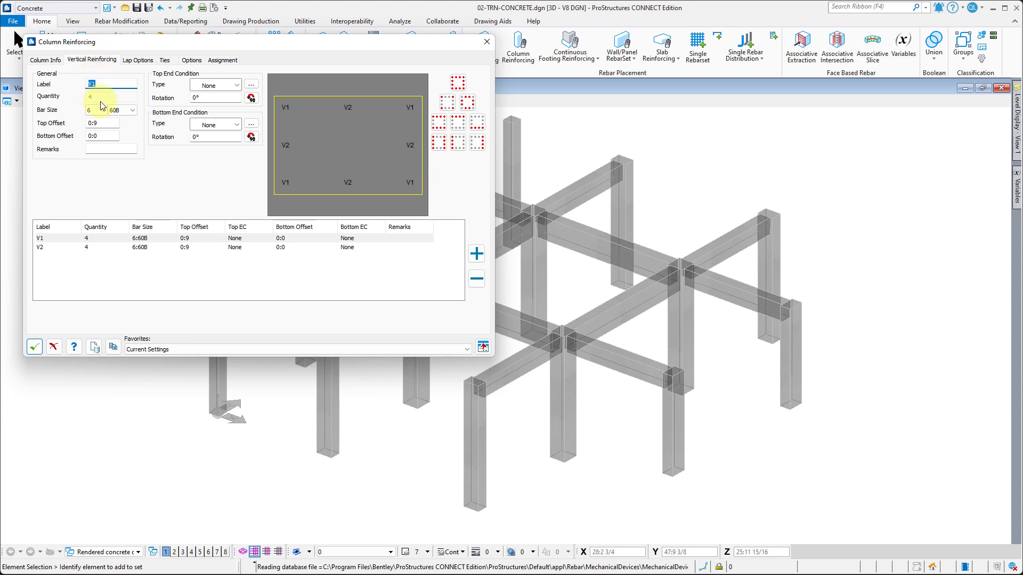
pyautogui.click(171, 248)
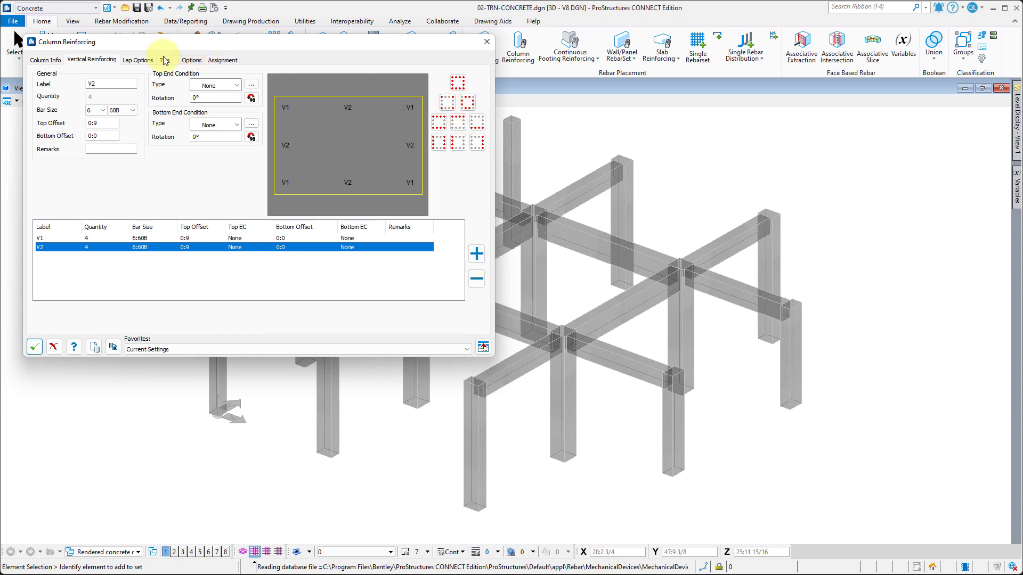
pyautogui.click(137, 60)
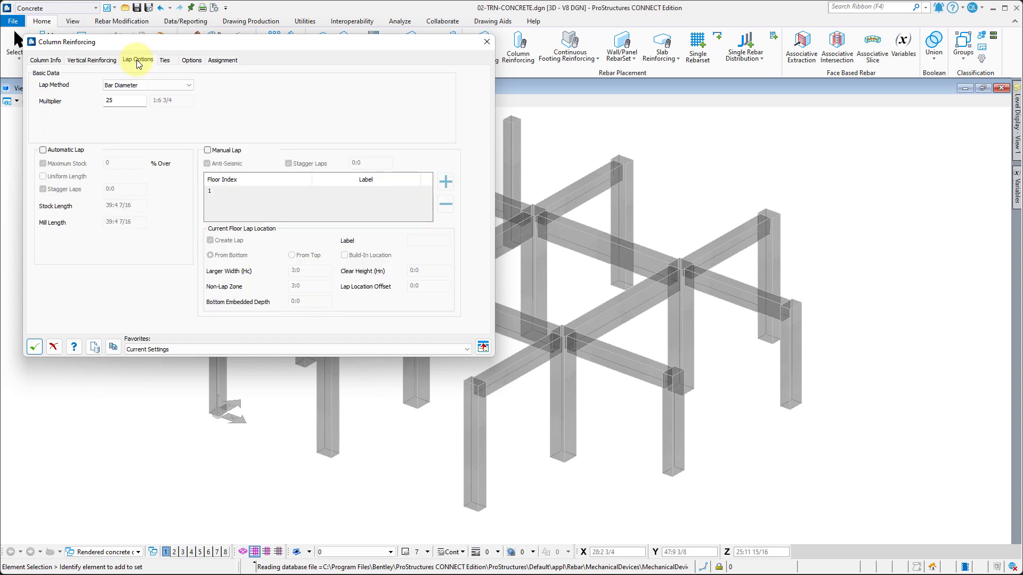
pyautogui.click(164, 60)
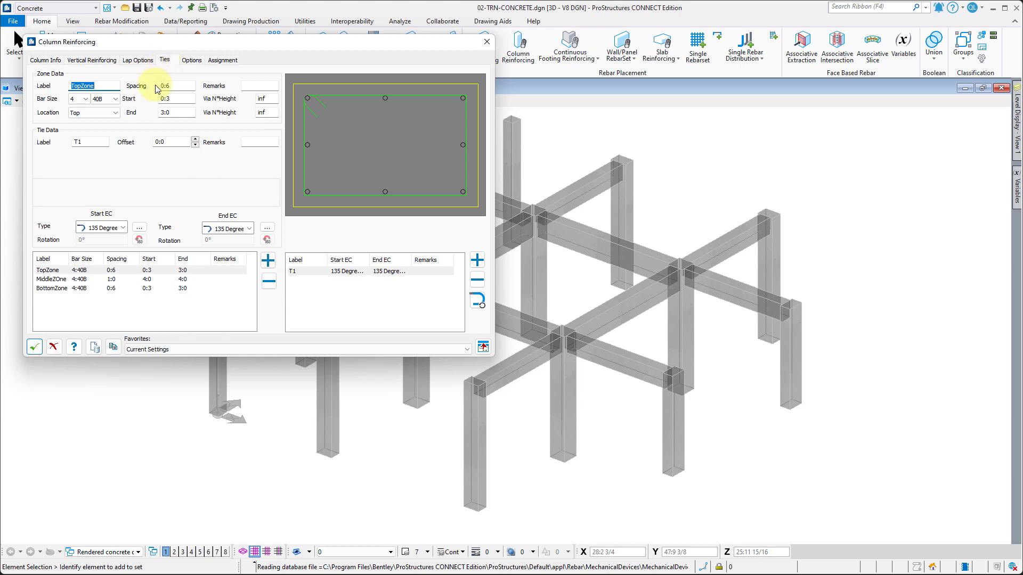
pyautogui.click(164, 280)
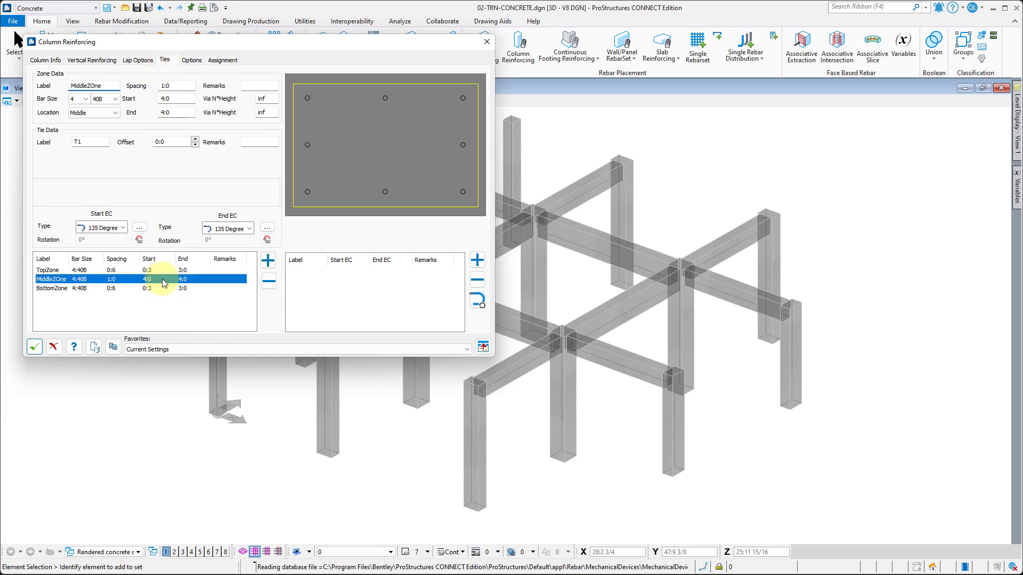
pyautogui.click(163, 288)
pyautogui.click(164, 271)
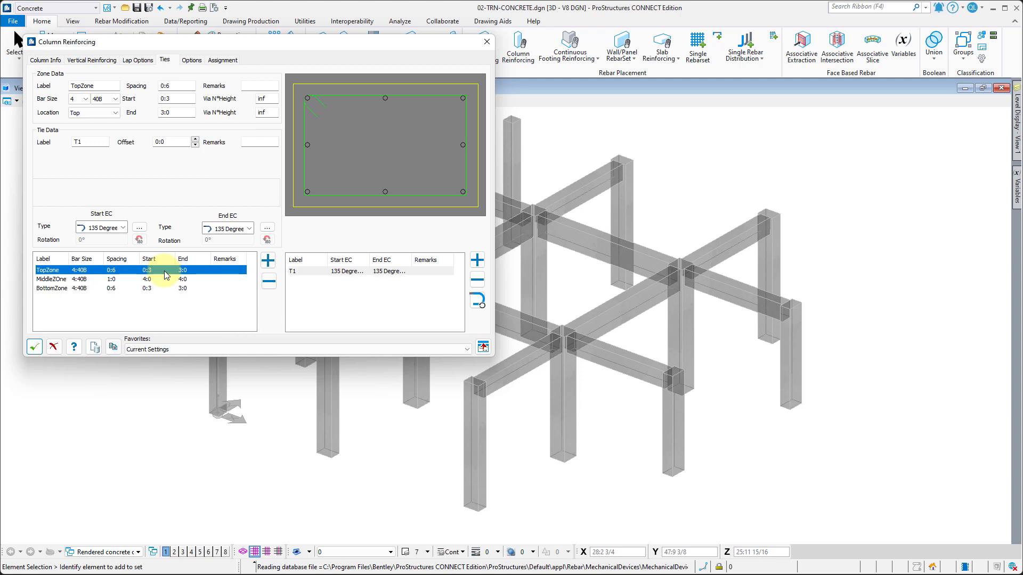
pyautogui.click(191, 60)
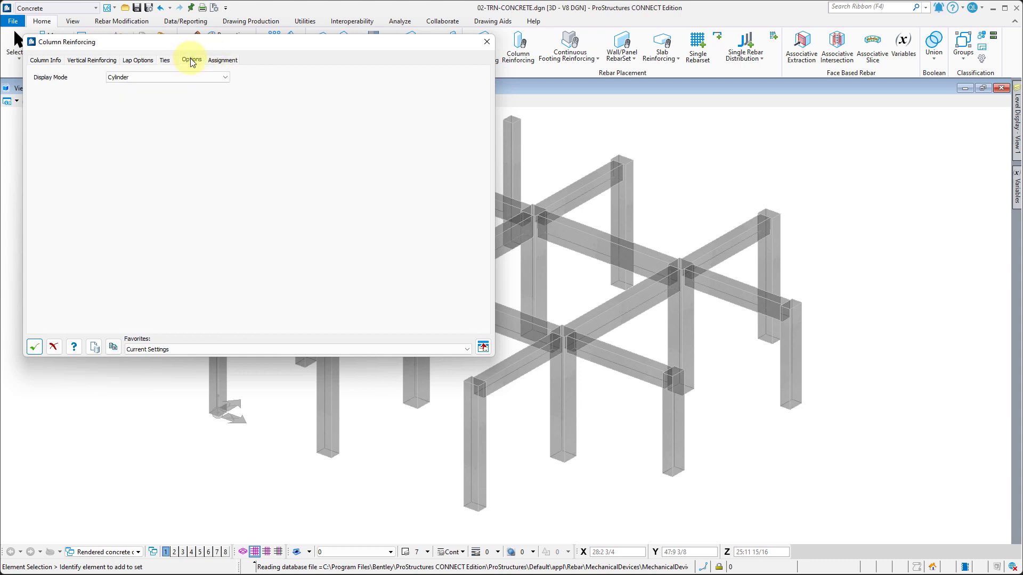
pyautogui.click(228, 61)
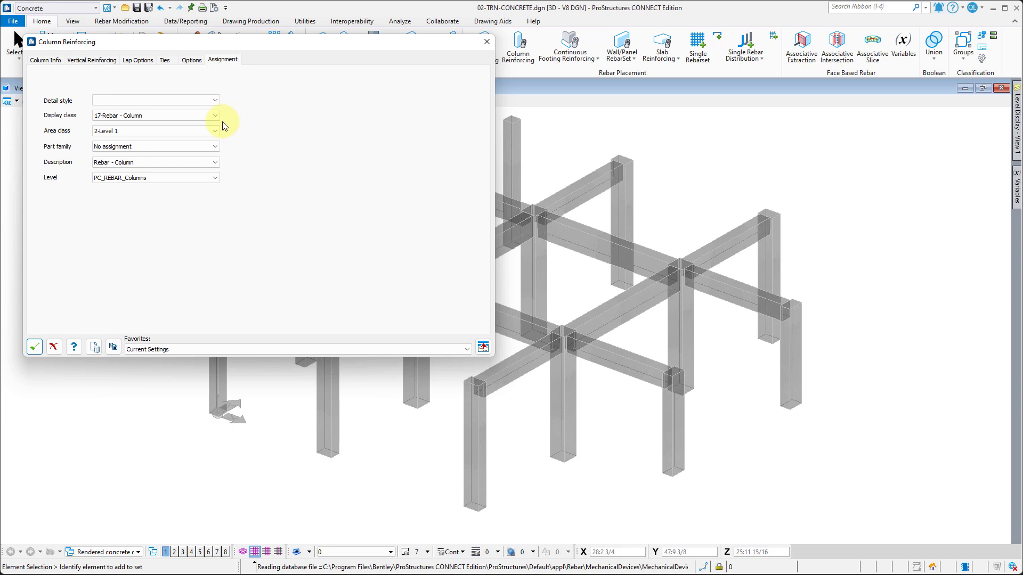
pyautogui.click(46, 61)
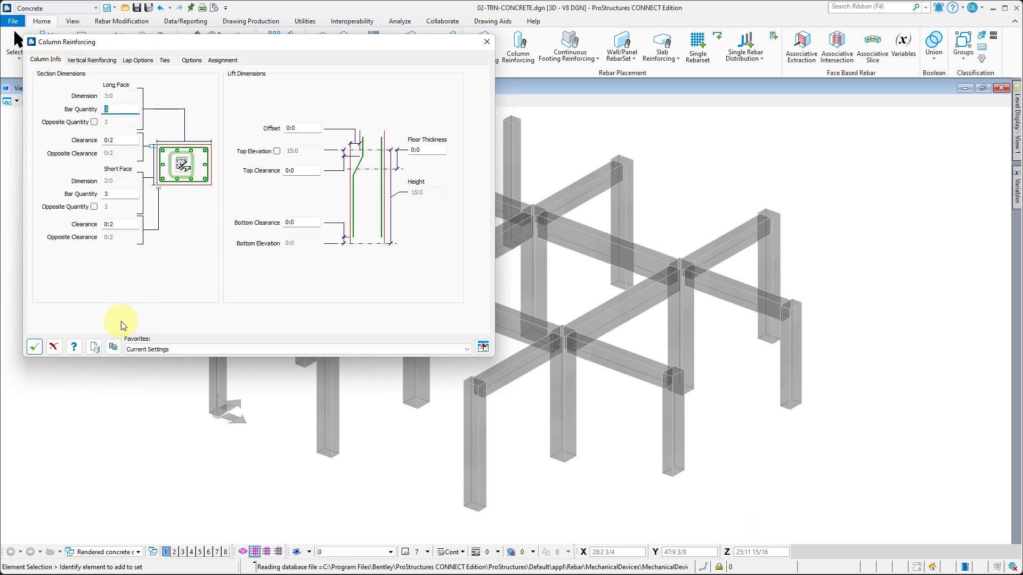
# Step: Apply the current column reinforcement settings to the isolated corner column at the coordinate origin
pyautogui.press('Return')
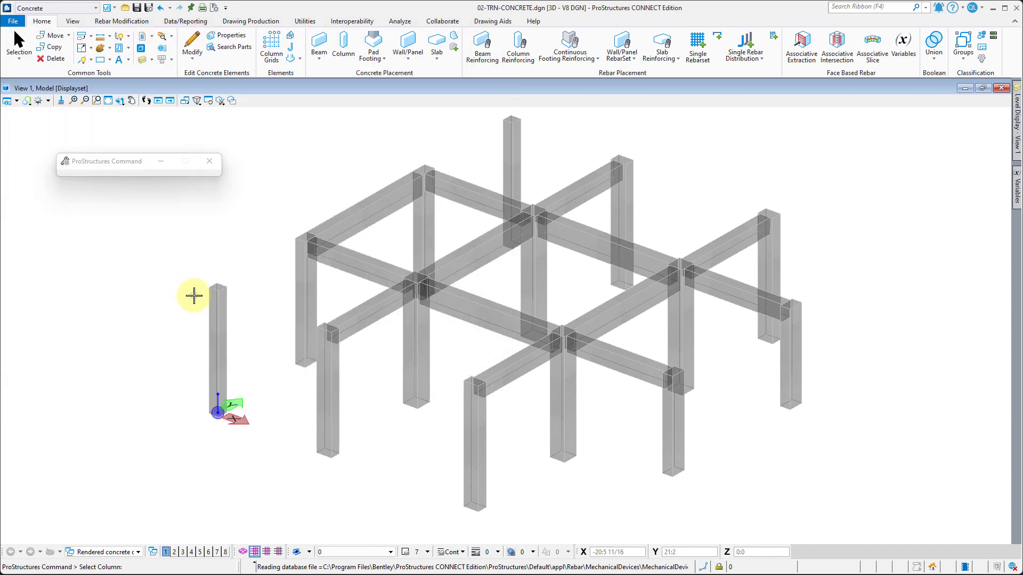
pyautogui.click(221, 292)
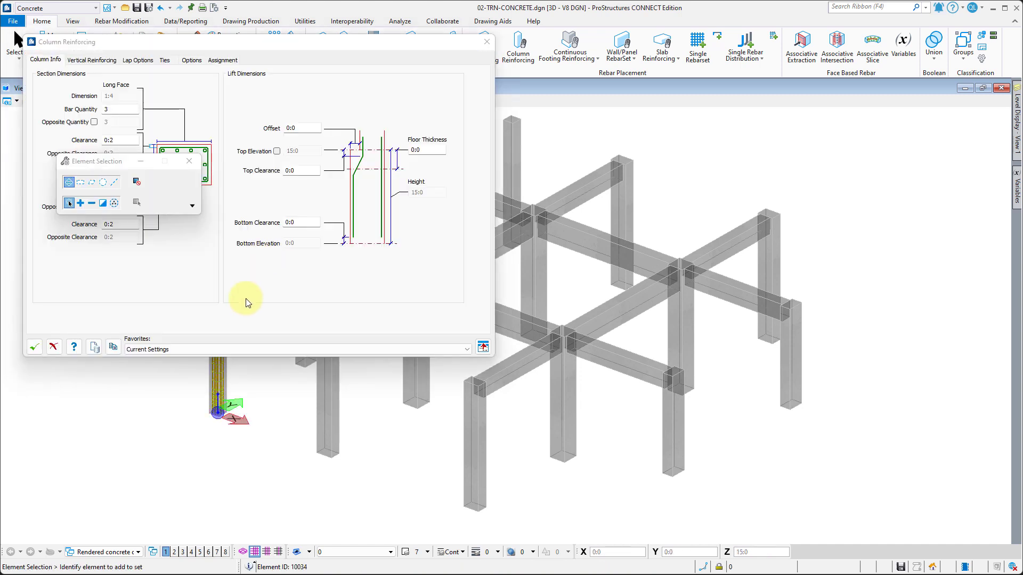
pyautogui.moveTo(263, 372); pyautogui.dragTo(604, 328, button='middle')
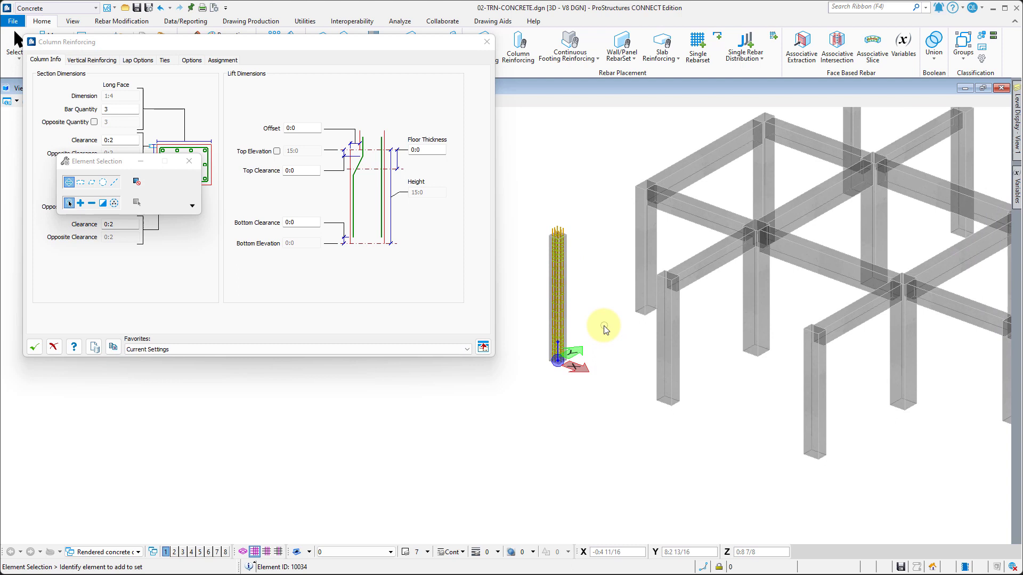
pyautogui.scroll(5, 567, 282)
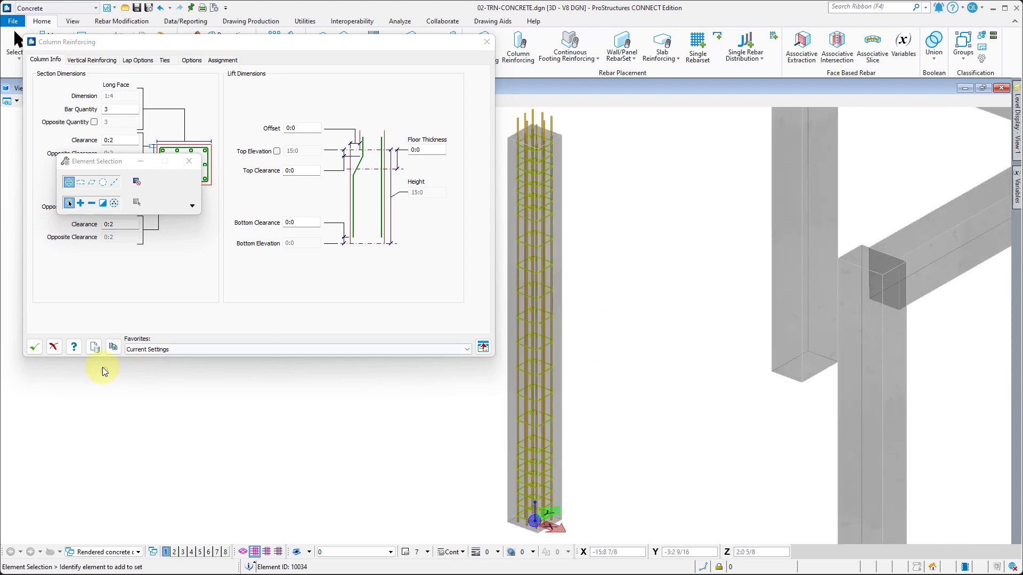
# Step: Clone the column reinforcement design onto the remaining thirteen columns of the frame and accept the reinforcement
pyautogui.click(113, 348)
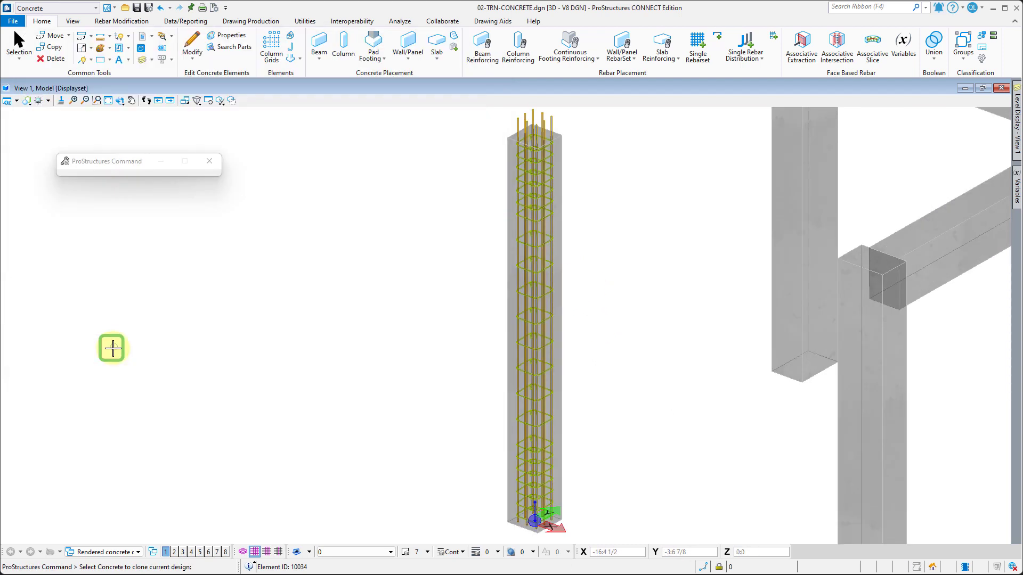
pyautogui.scroll(-5, 110, 353)
pyautogui.click(337, 280)
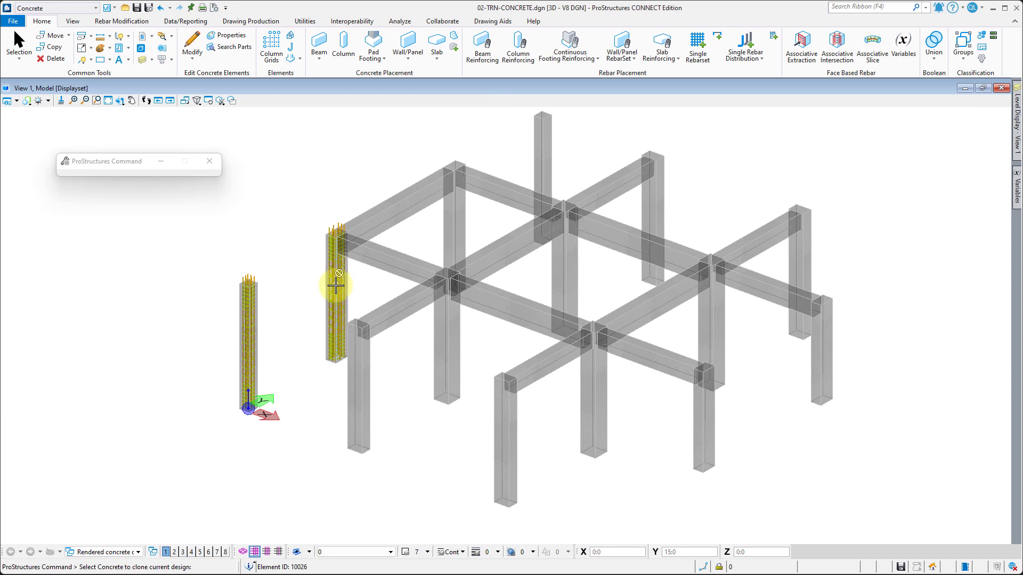
pyautogui.click(450, 336)
pyautogui.click(359, 373)
pyautogui.click(453, 240)
pyautogui.click(541, 150)
pyautogui.click(652, 213)
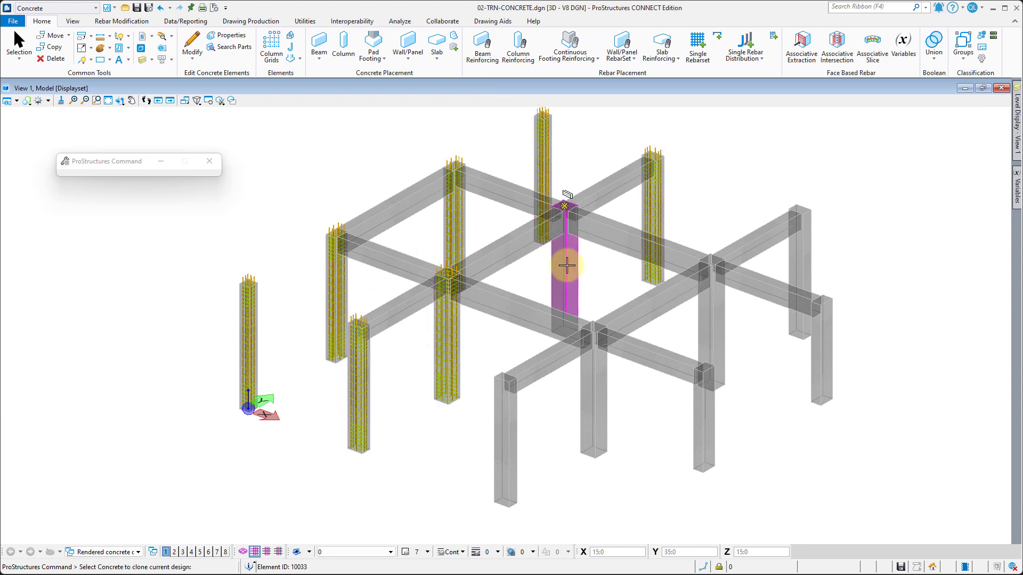
pyautogui.click(564, 263)
pyautogui.click(593, 366)
pyautogui.click(505, 437)
pyautogui.click(718, 458)
pyautogui.click(716, 330)
pyautogui.click(820, 351)
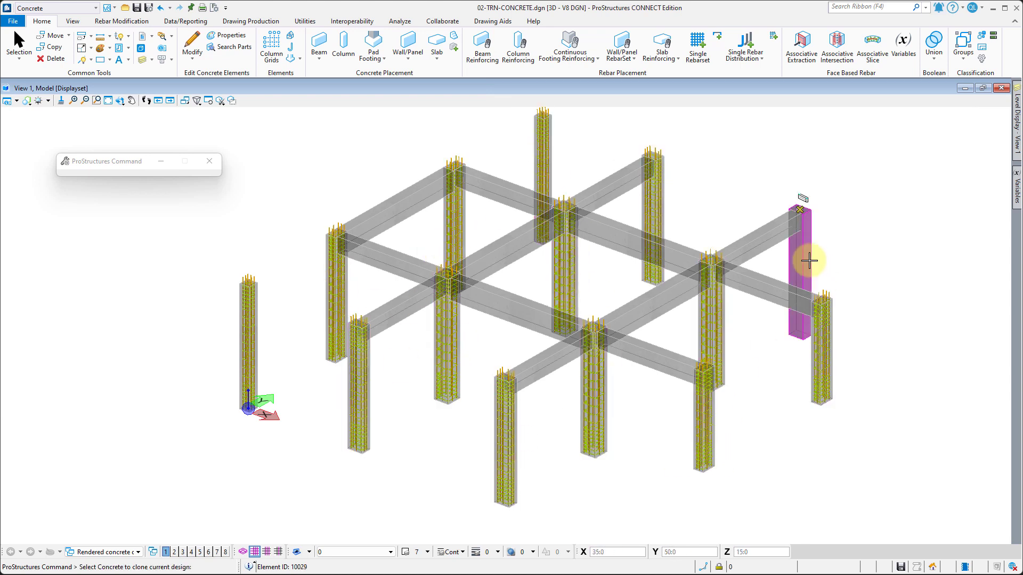
pyautogui.click(807, 259)
pyautogui.rightClick(881, 257)
pyautogui.click(33, 349)
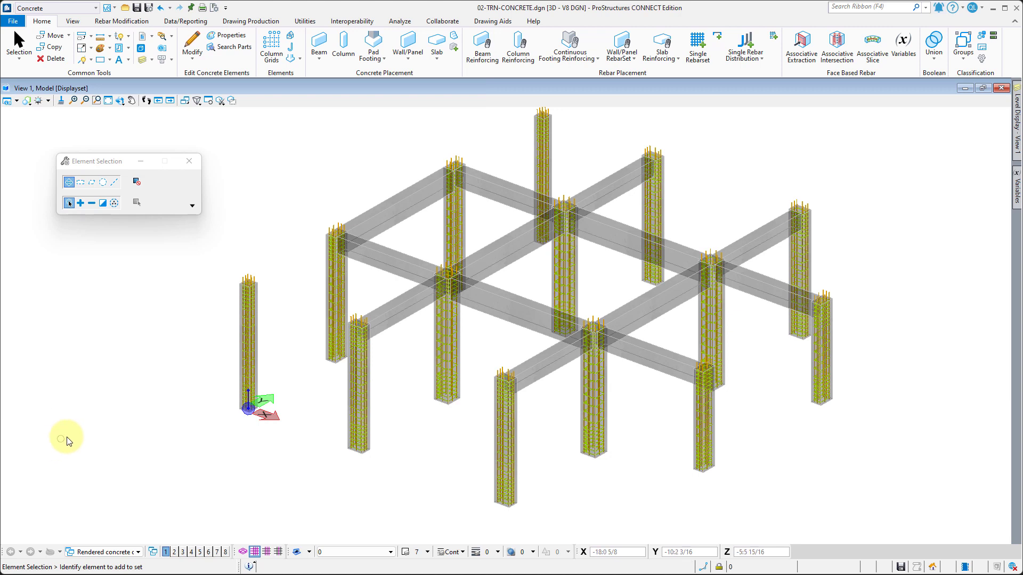
# Step: Turn off the column rebar and concrete column levels using Level Off on the corner column's rebar and concrete
pyautogui.rightClick(64, 435)
pyautogui.click(262, 152)
pyautogui.rightClick(269, 154)
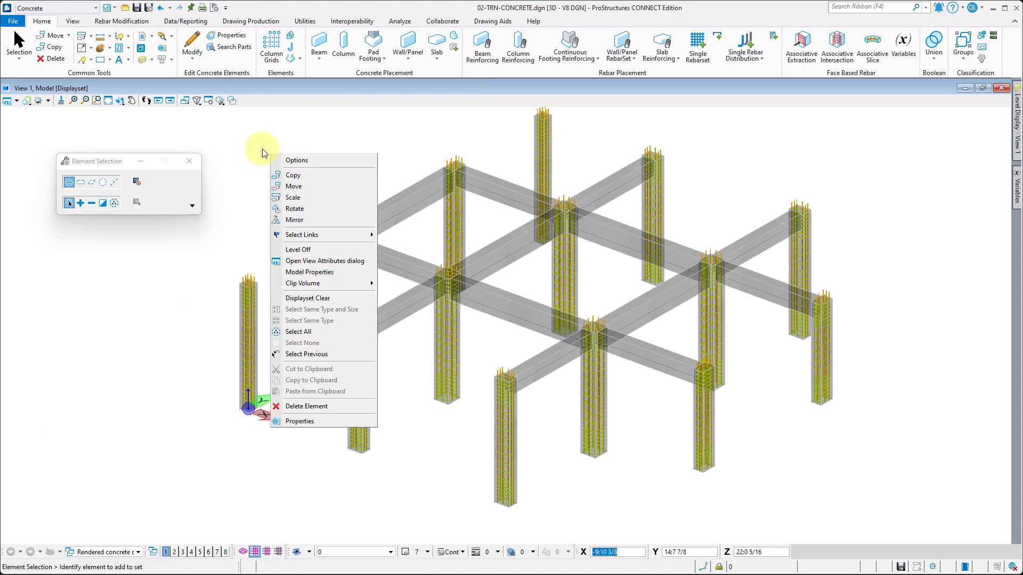
pyautogui.click(309, 250)
pyautogui.click(253, 281)
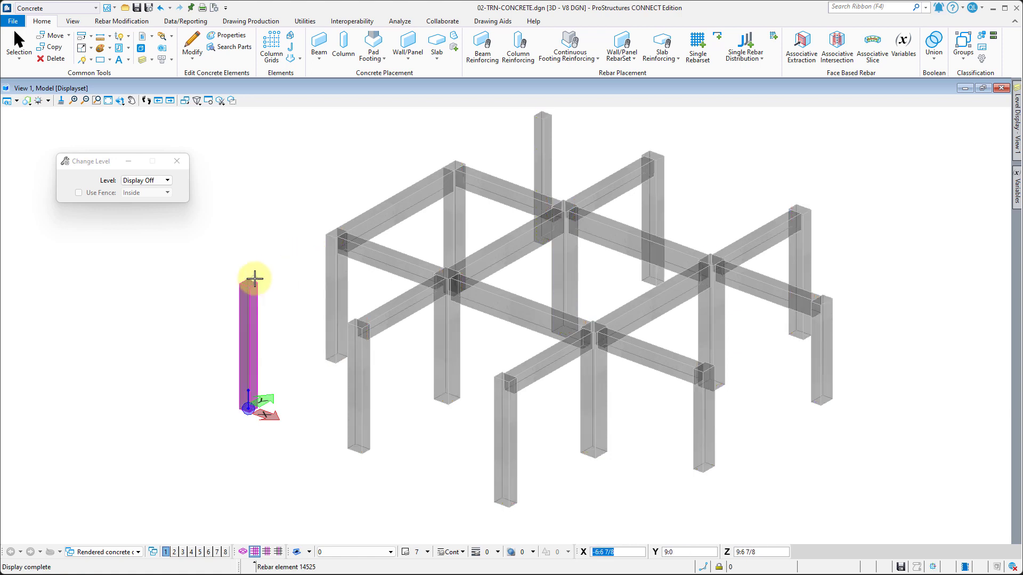
pyautogui.click(252, 281)
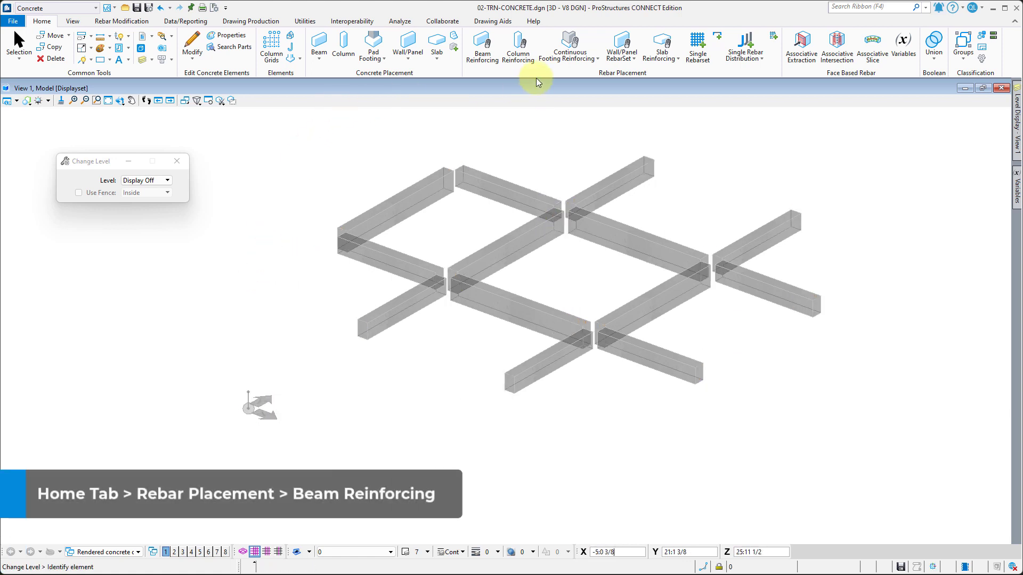
# Step: Start Beam Reinforcing and examine the beam dimensions, clearances, and top and bottom longitudinal bar settings
pyautogui.click(486, 45)
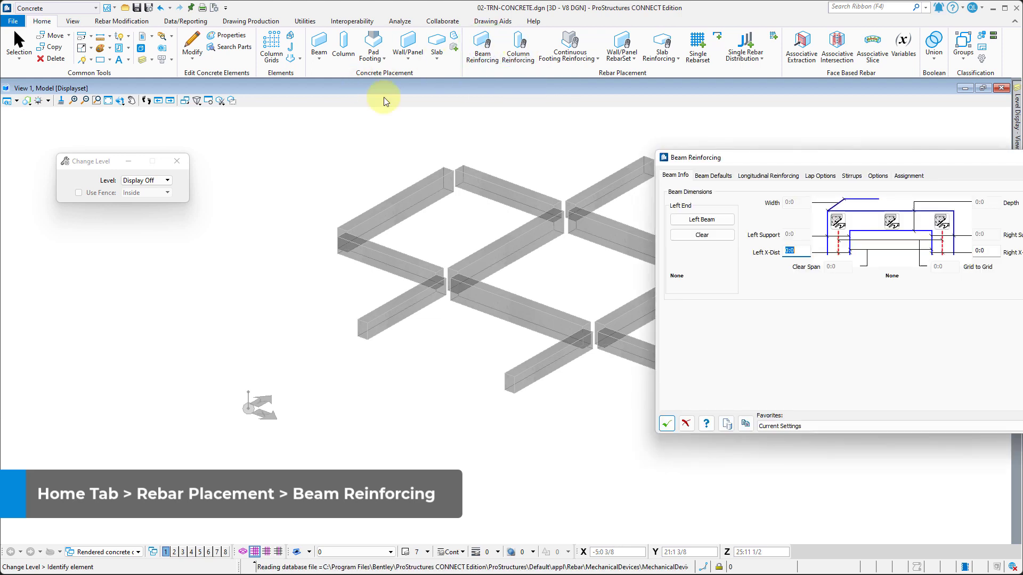
pyautogui.moveTo(744, 165); pyautogui.dragTo(116, 133)
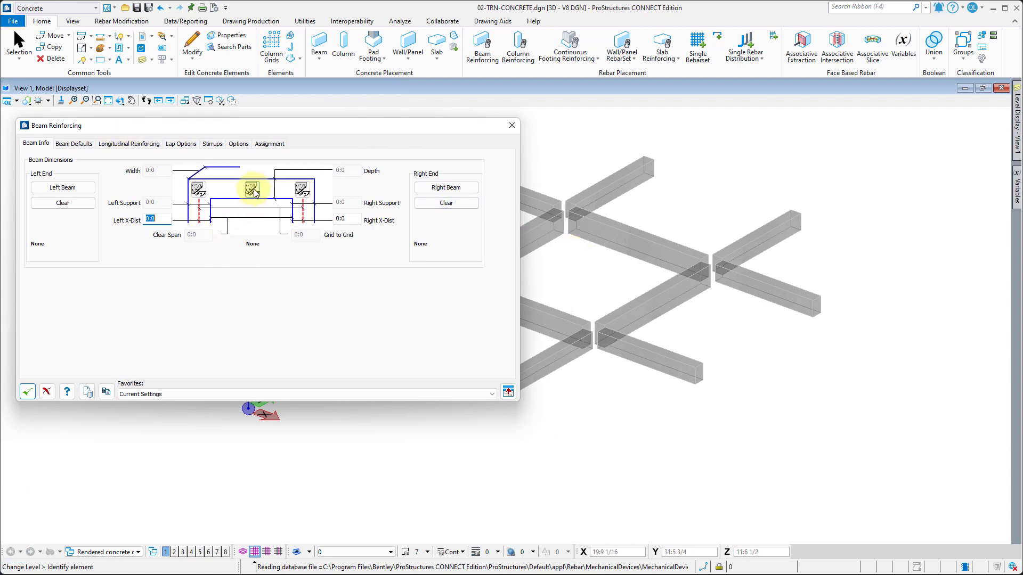
pyautogui.click(75, 143)
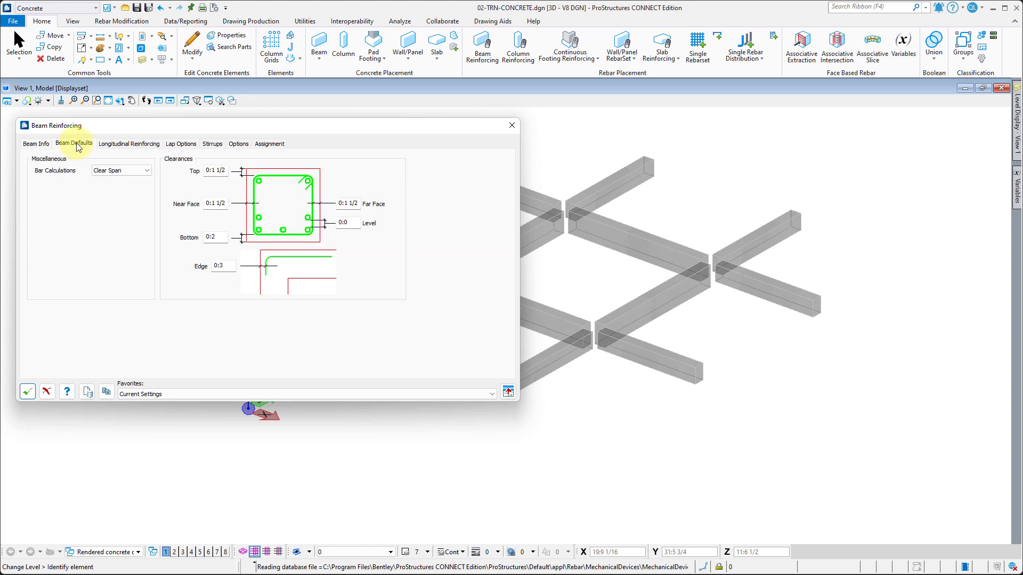
pyautogui.click(109, 149)
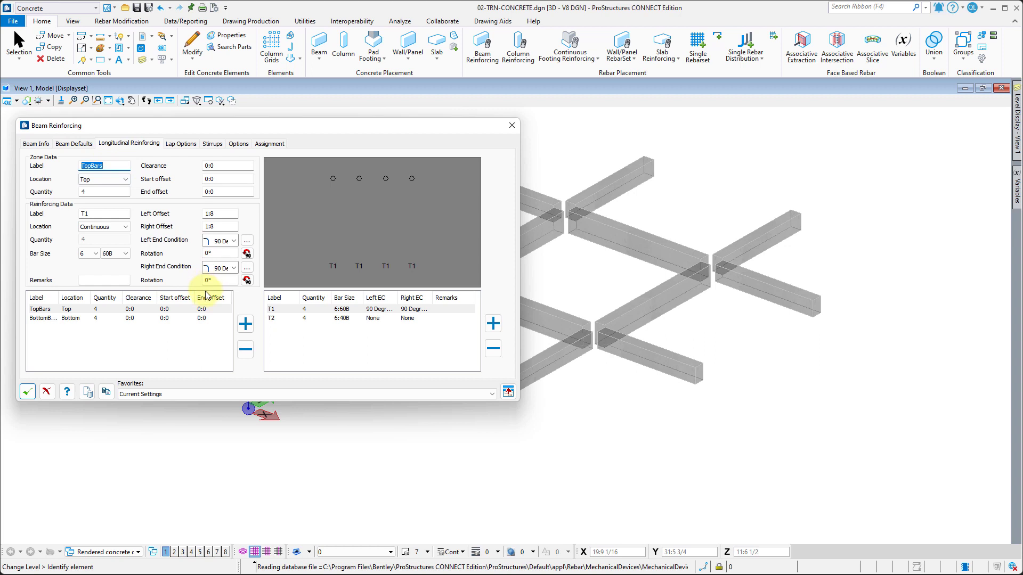
pyautogui.click(129, 320)
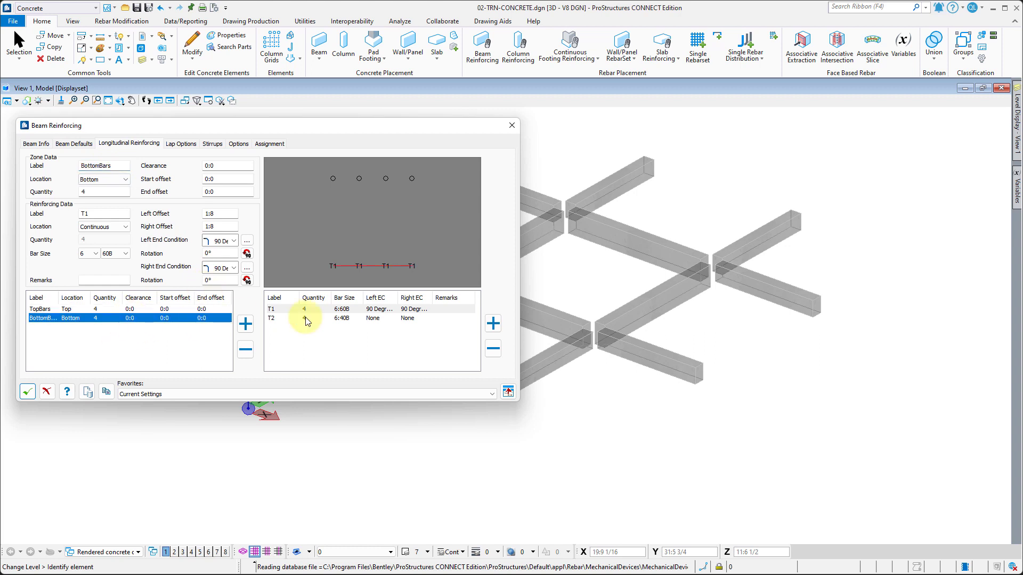
pyautogui.click(321, 319)
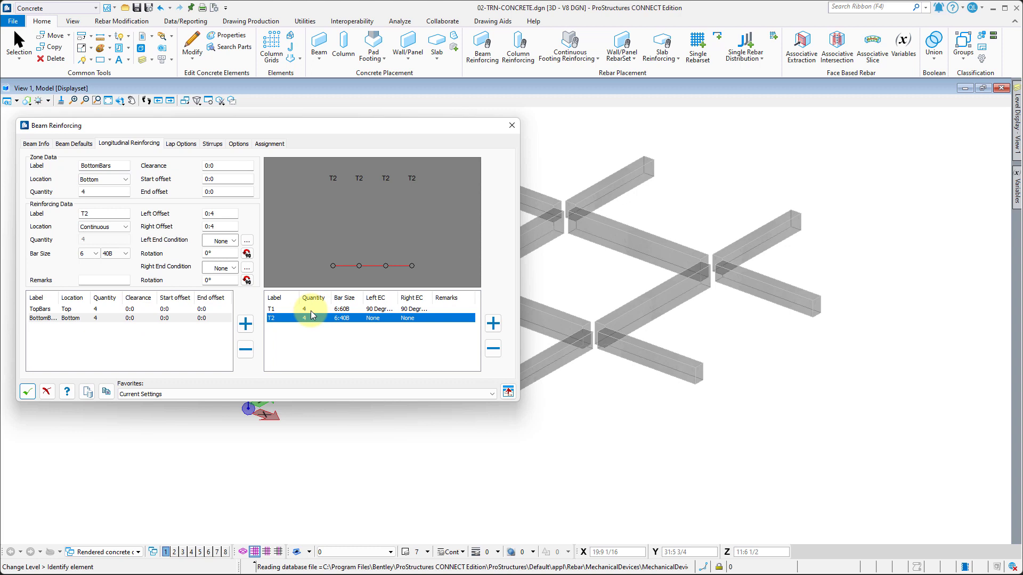
pyautogui.click(311, 310)
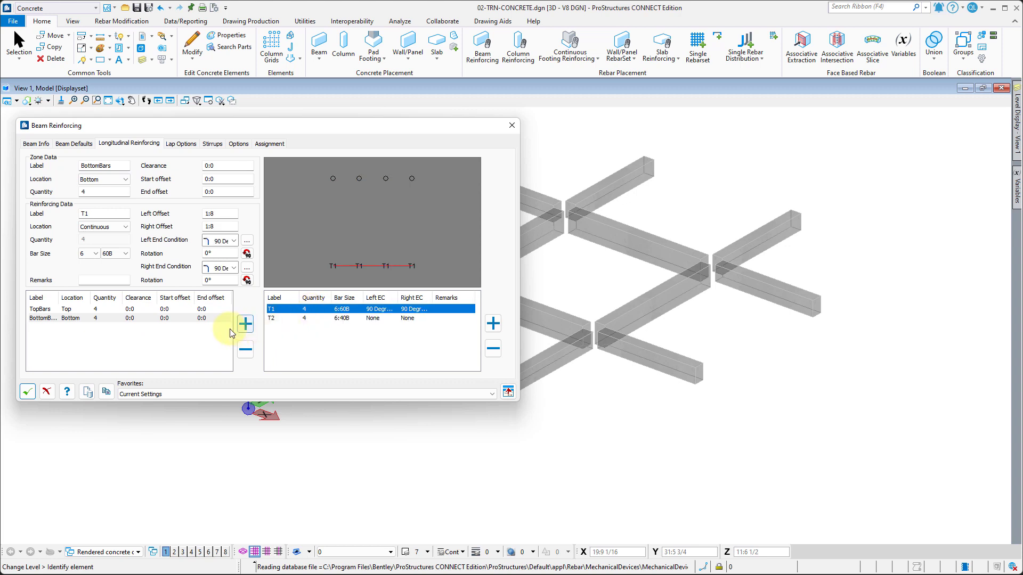
# Step: Review the beam lap options, the three stirrup zones and their stirrup types, the display mode and the assignment settings
pyautogui.click(180, 144)
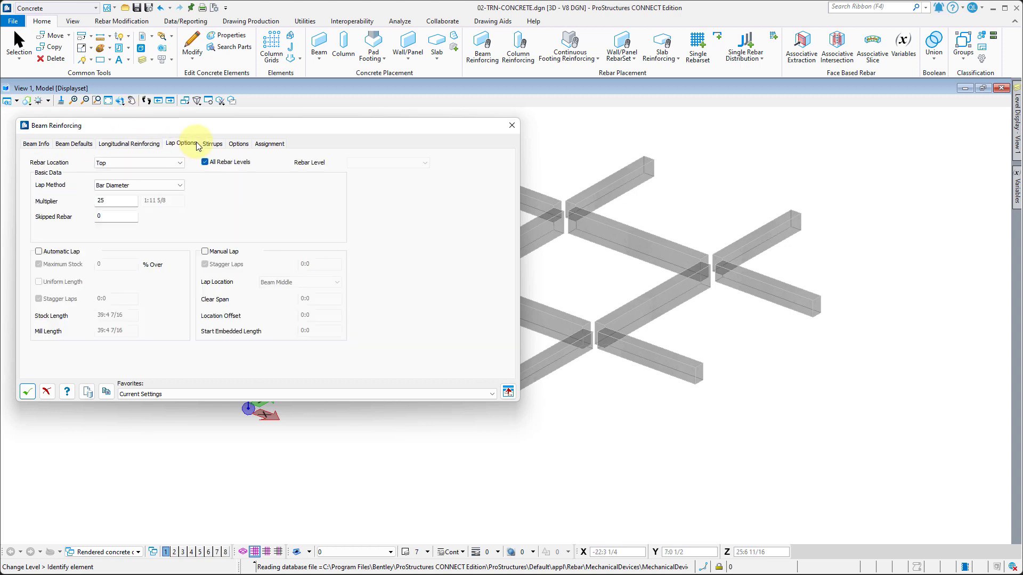
pyautogui.click(213, 144)
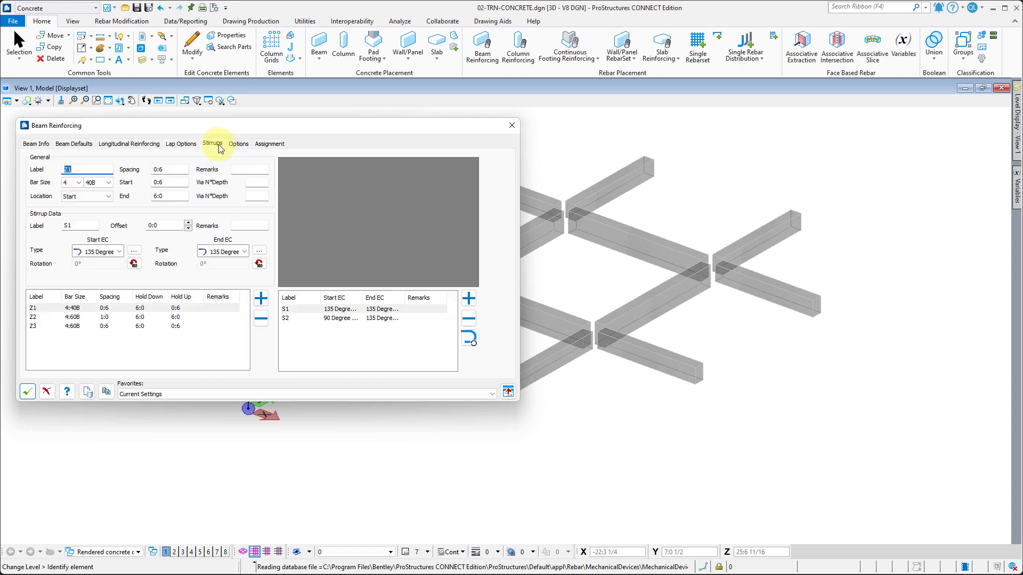
pyautogui.click(178, 317)
pyautogui.click(176, 327)
pyautogui.click(176, 309)
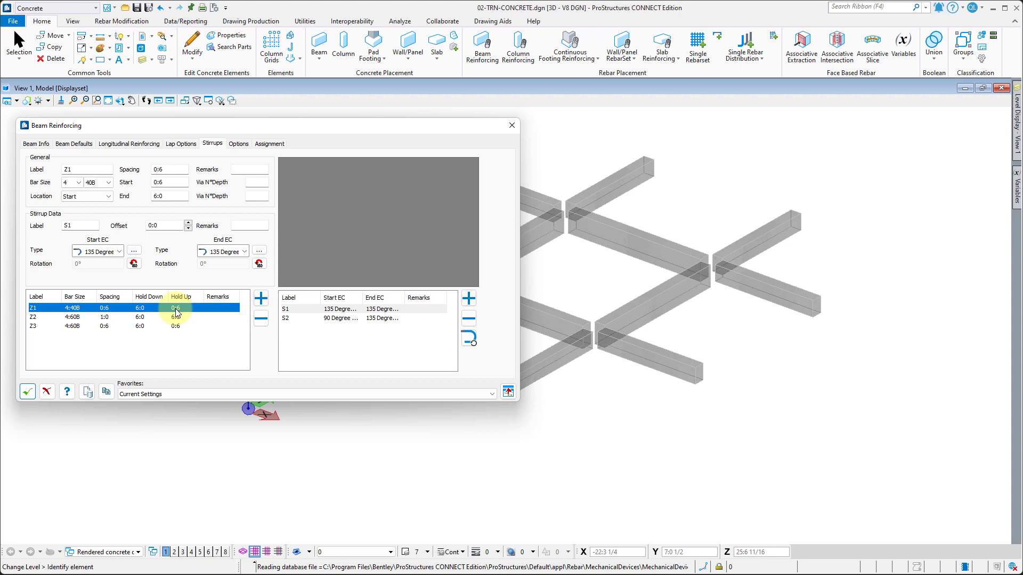
pyautogui.click(319, 309)
pyautogui.click(337, 319)
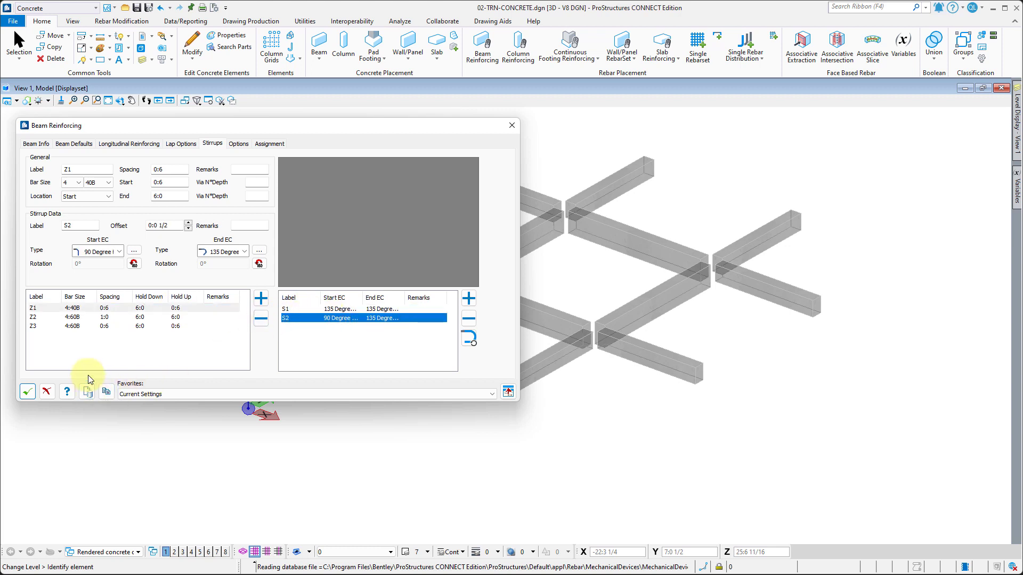
pyautogui.click(240, 142)
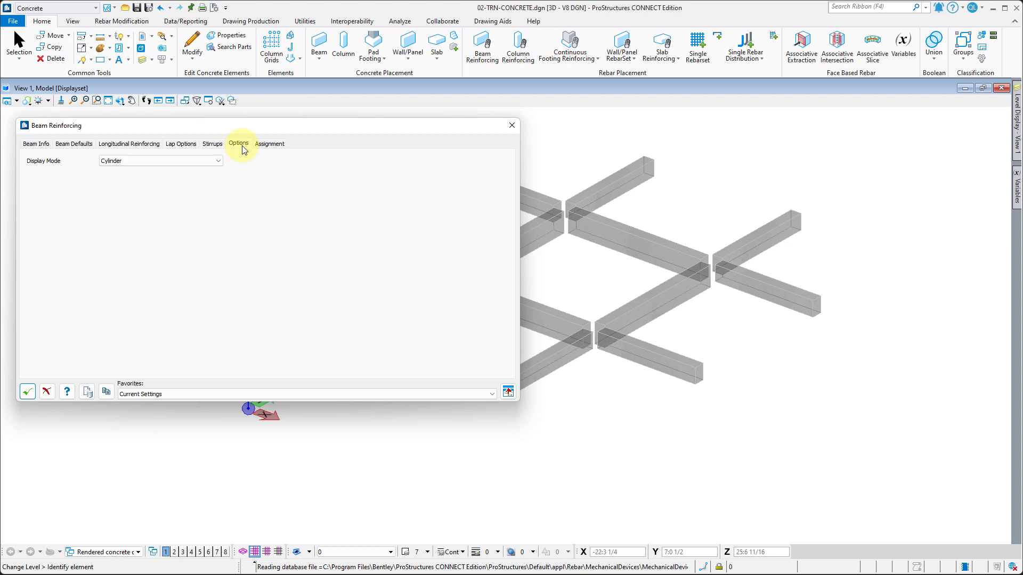
pyautogui.click(264, 145)
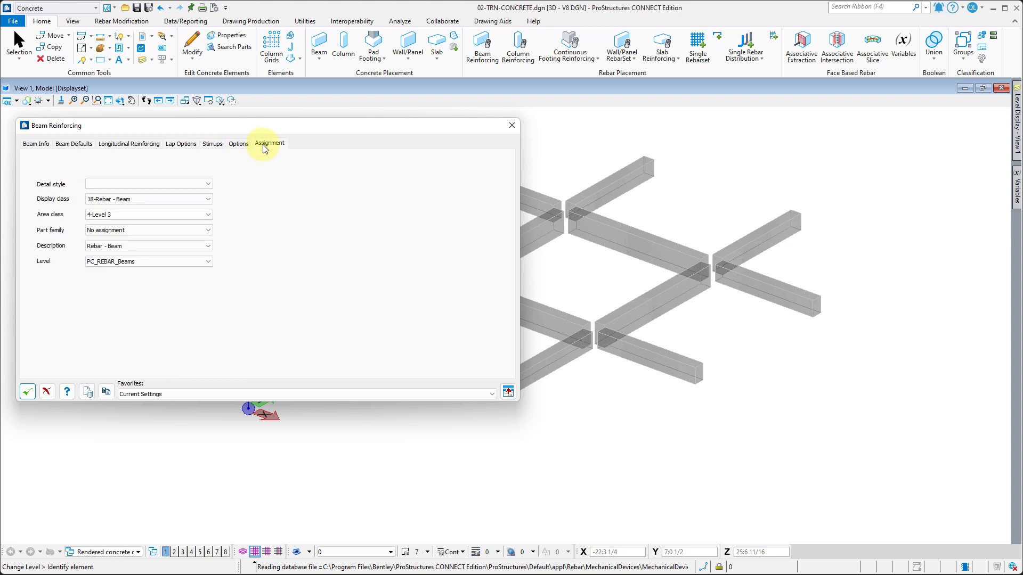
# Step: Apply the current beam reinforcement settings to the short front beam nearest the viewer
pyautogui.click(41, 148)
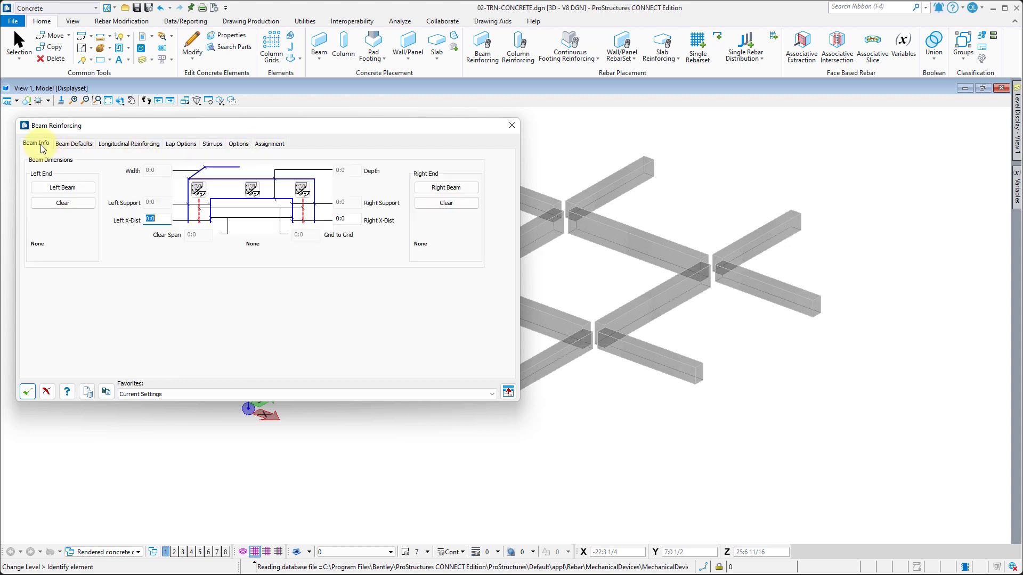
pyautogui.click(253, 190)
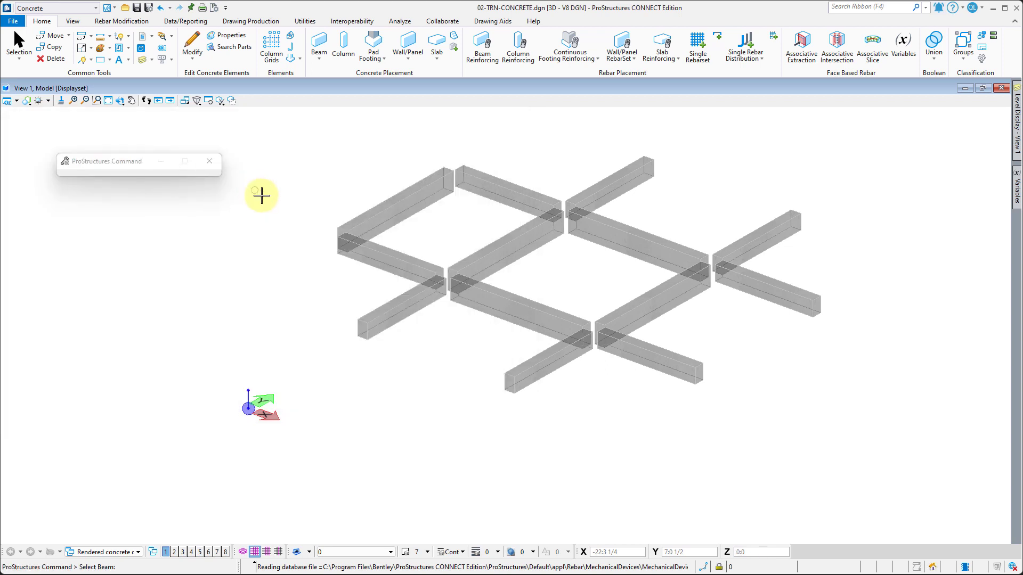
pyautogui.click(532, 359)
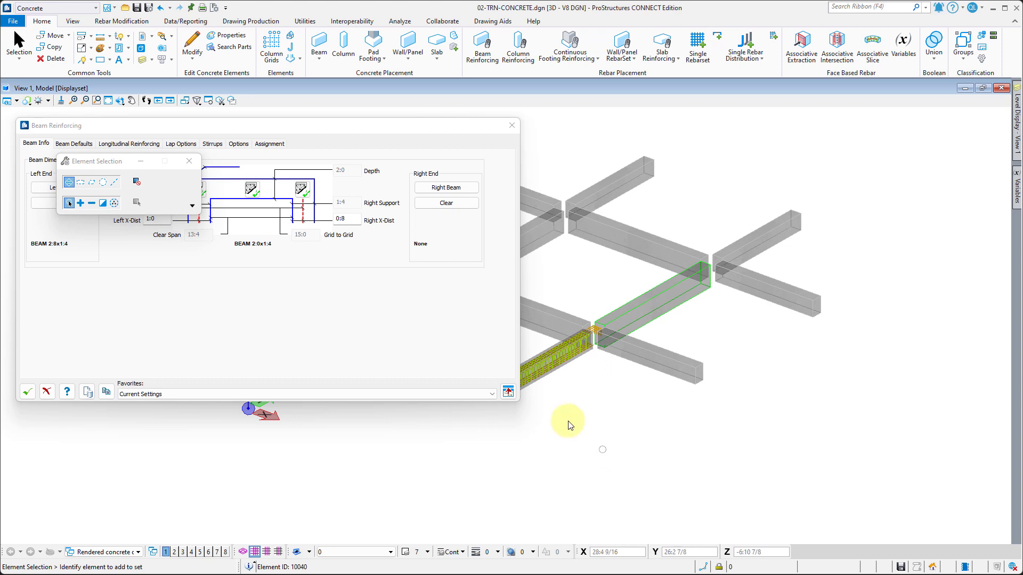
# Step: Clone the beam reinforcement design onto the remaining twelve beams of the floor frame and accept the reinforcement
pyautogui.moveTo(559, 376); pyautogui.dragTo(753, 410, button='middle')
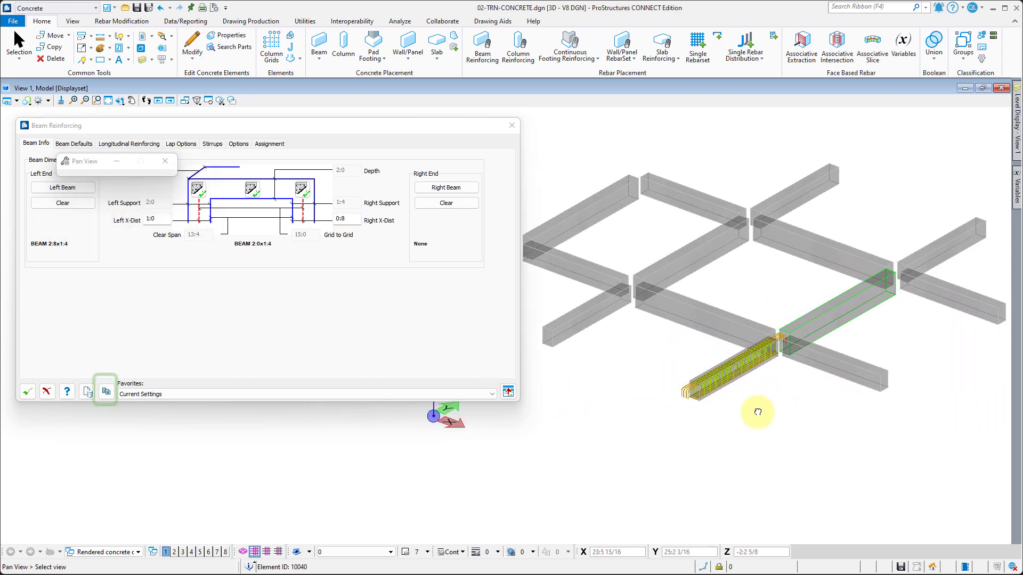
pyautogui.click(106, 391)
pyautogui.click(586, 269)
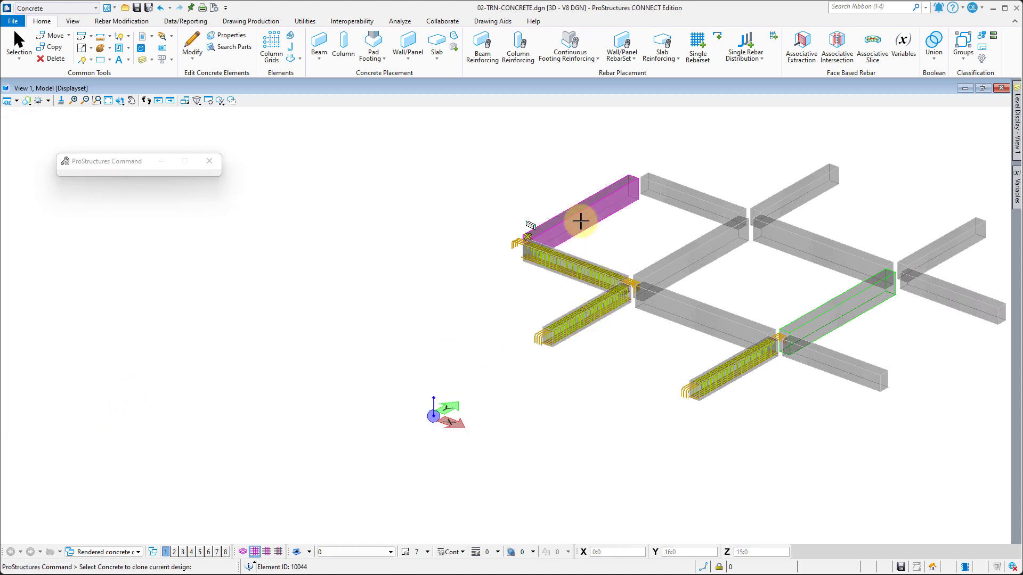
pyautogui.click(577, 217)
pyautogui.click(678, 199)
pyautogui.click(692, 255)
pyautogui.click(794, 189)
pyautogui.click(826, 245)
pyautogui.click(739, 297)
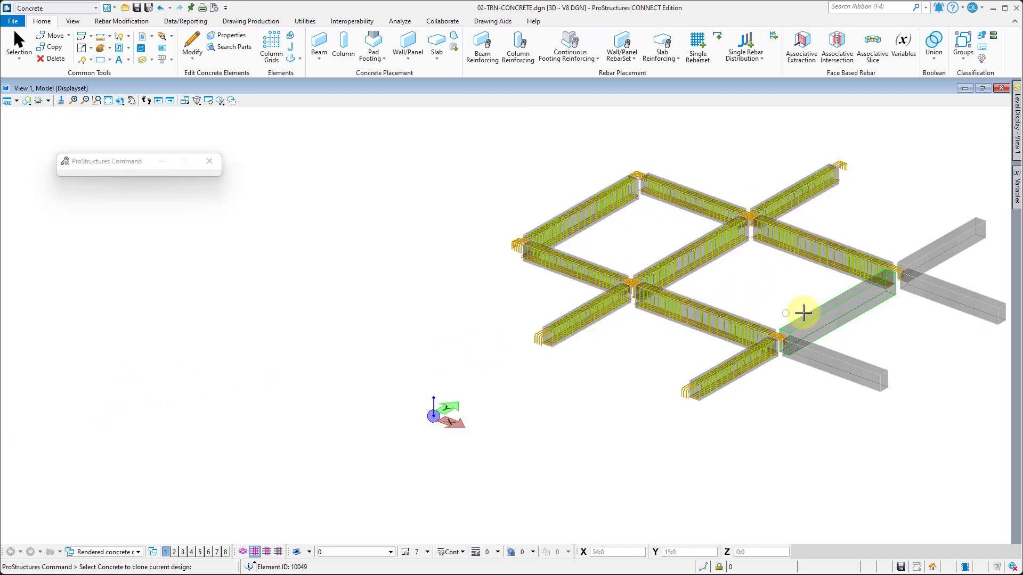
pyautogui.click(803, 312)
pyautogui.click(935, 292)
pyautogui.click(826, 368)
pyautogui.rightClick(776, 408)
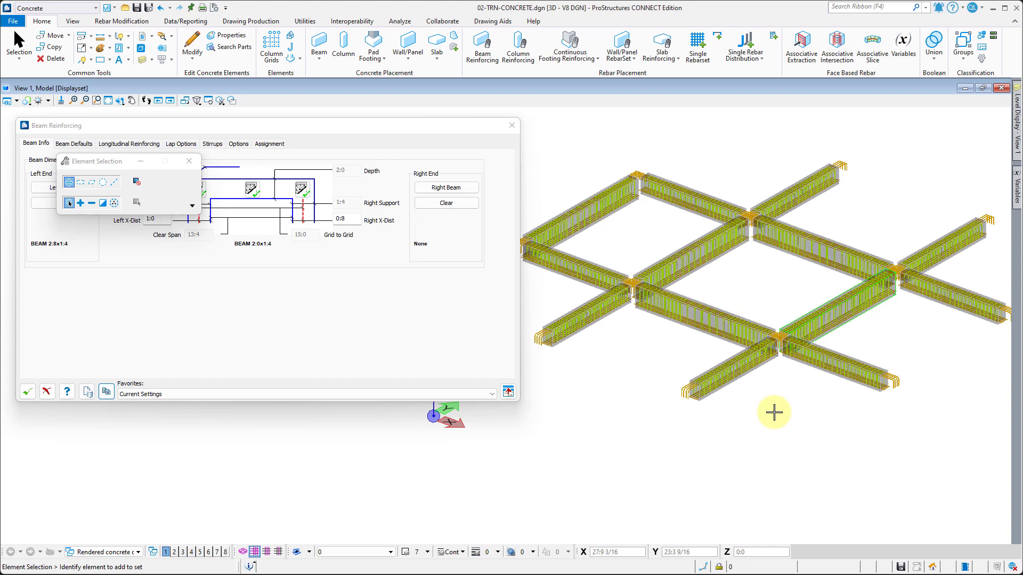
pyautogui.click(27, 393)
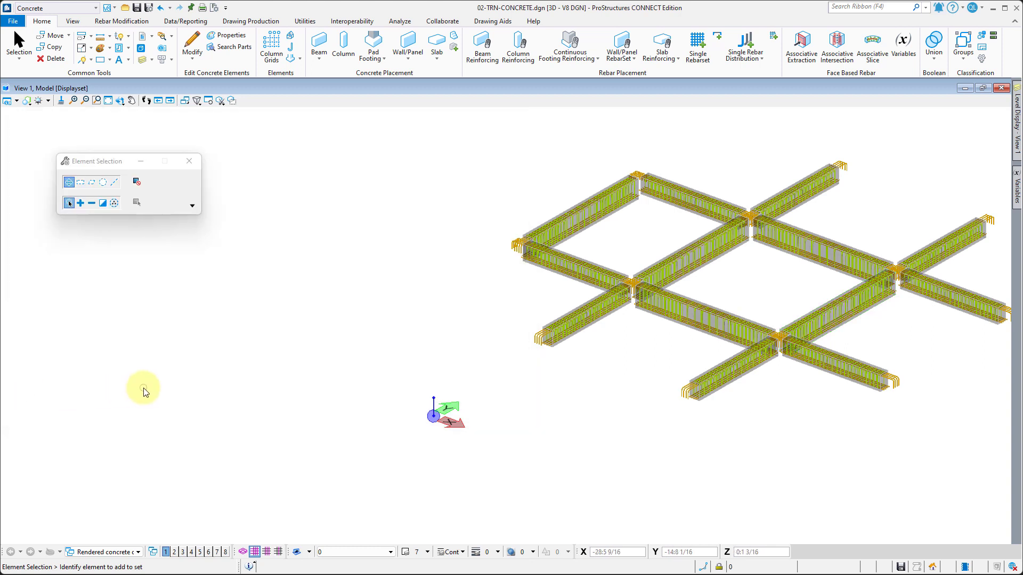